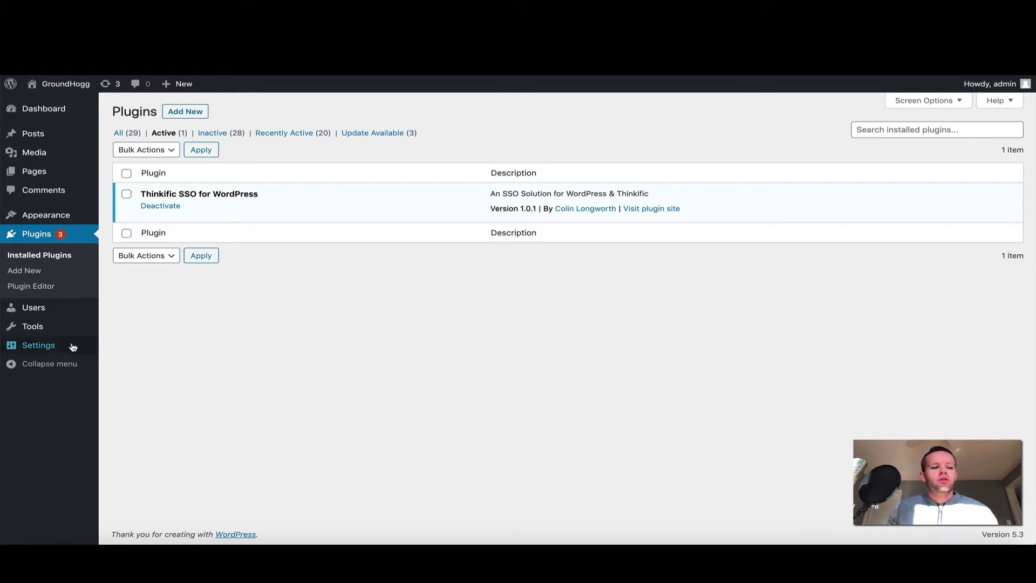
Open the Thinkific SSO plugin settings from the Settings menu
mouse_move(57, 348)
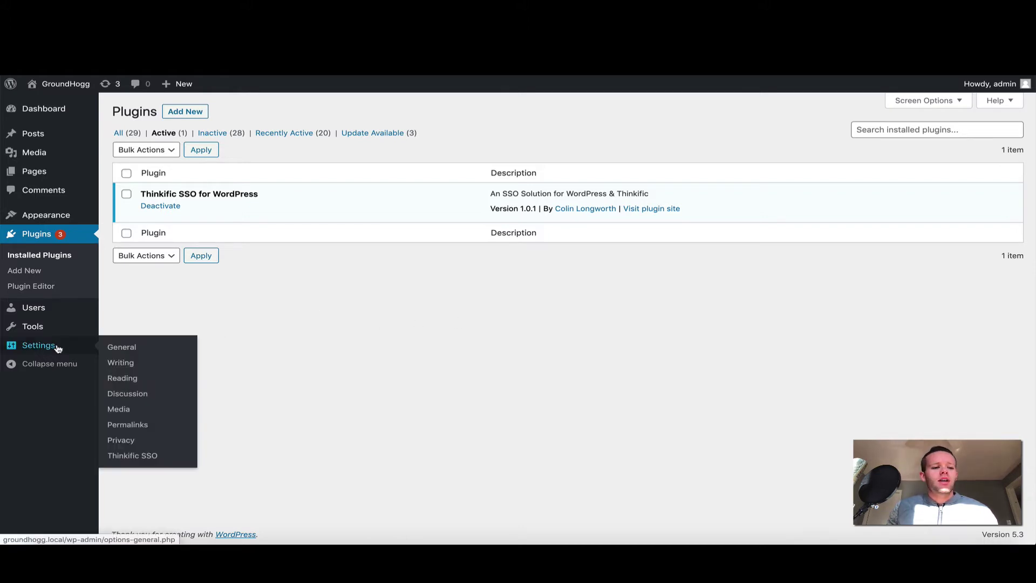
left_click(145, 456)
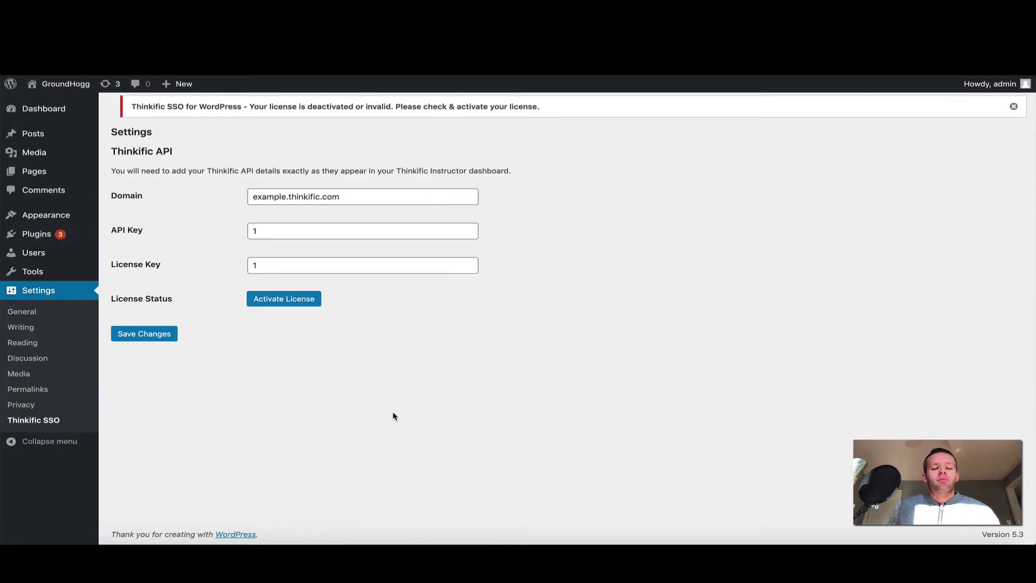
Paste the licence key into the License Key field and save the plugin settings
left_click(346, 266)
key("ctrl+a")
key("ctrl+v")
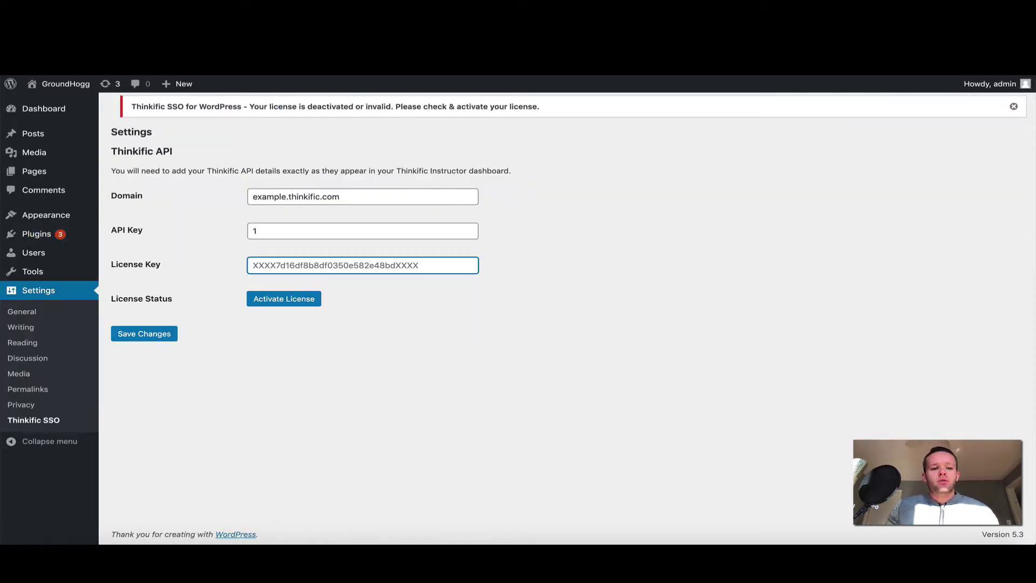
left_click(629, 281)
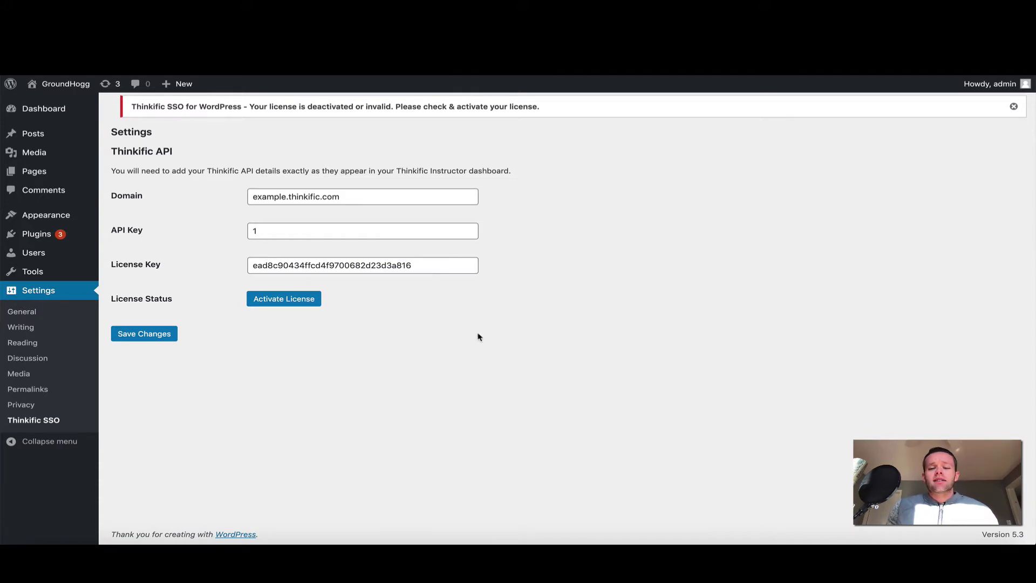
left_click(173, 335)
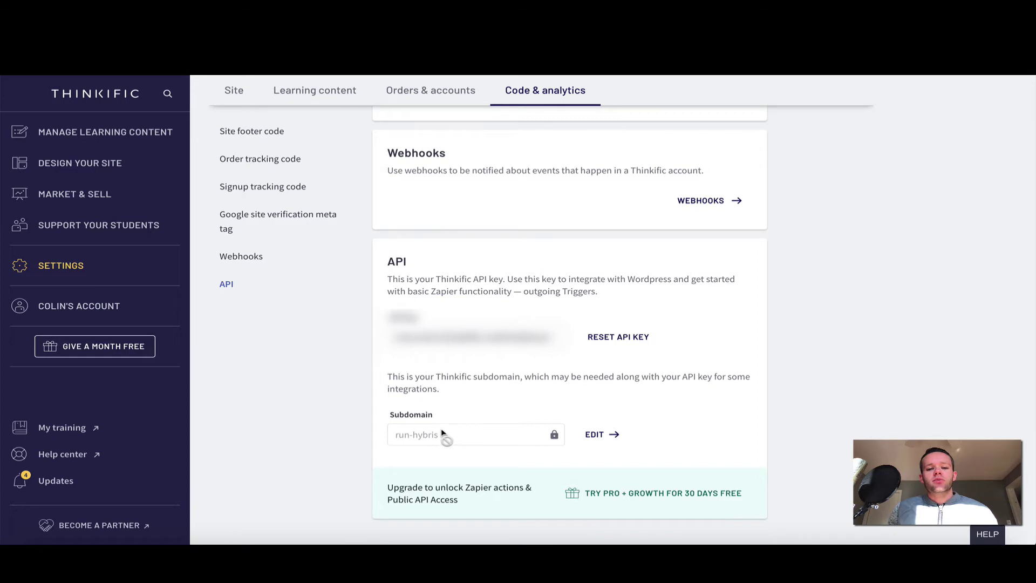
Select the school's API key on Thinkific's Code & analytics API page to copy it
double_click(468, 335)
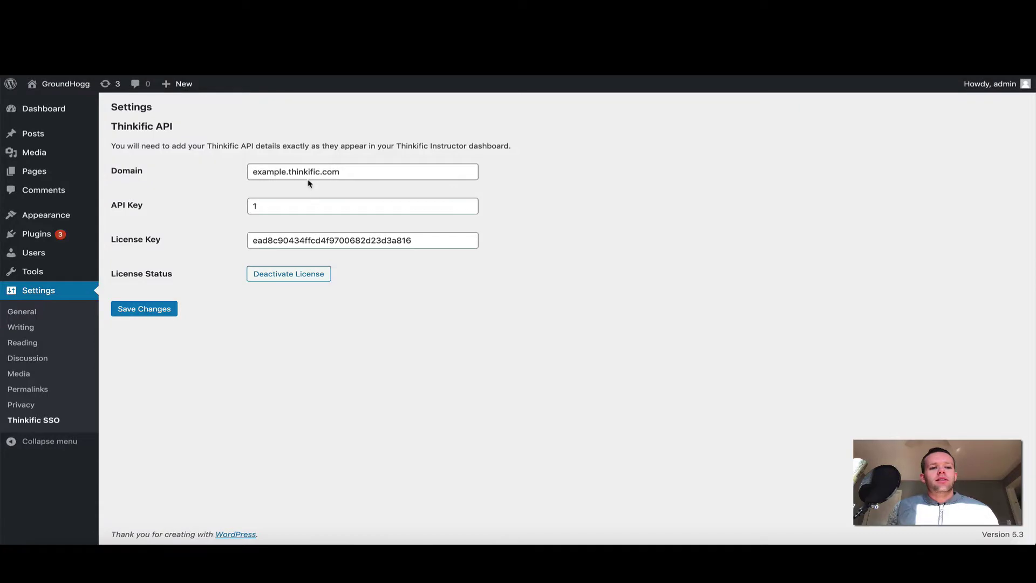
Paste the API key, set Domain to run-hybris.thinkific.com, and save the settings
left_click(296, 206)
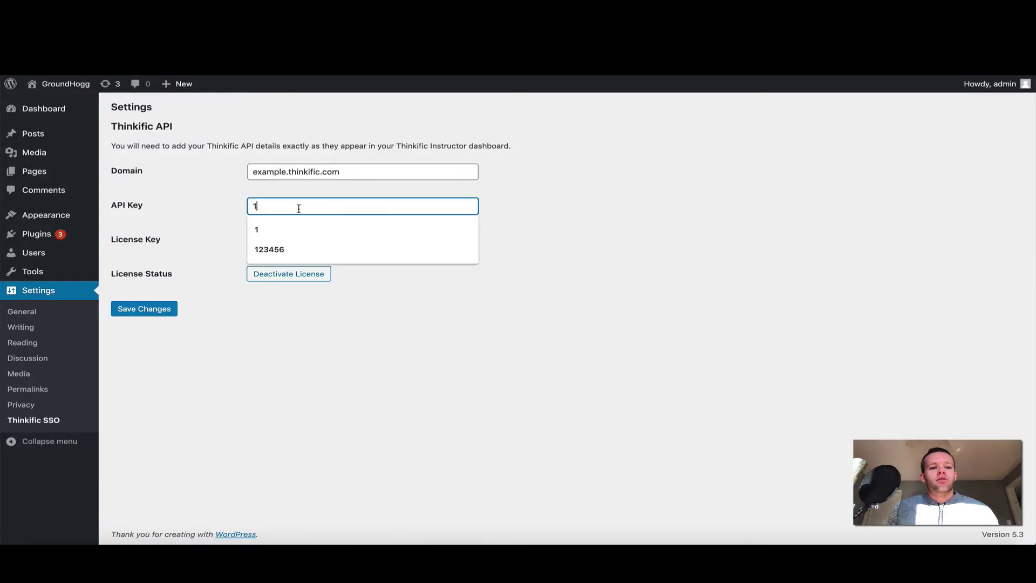
key("ctrl+v")
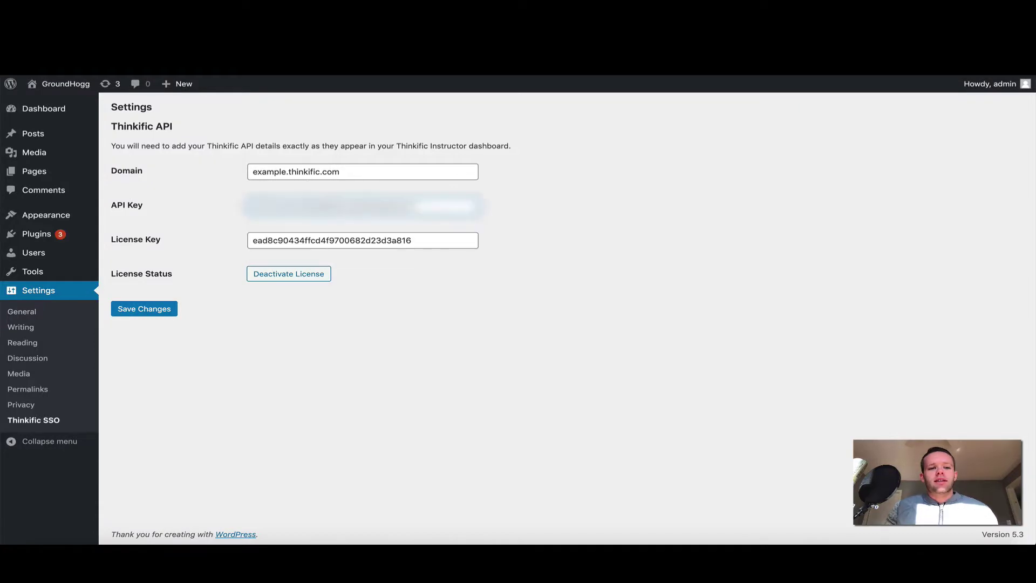
triple_click(396, 180)
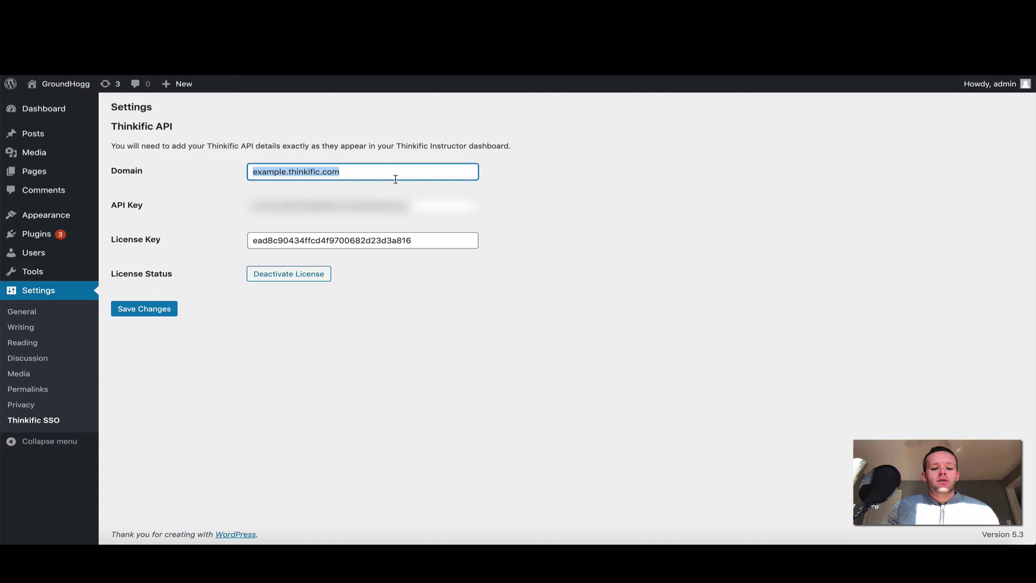
type("run-hybrois")
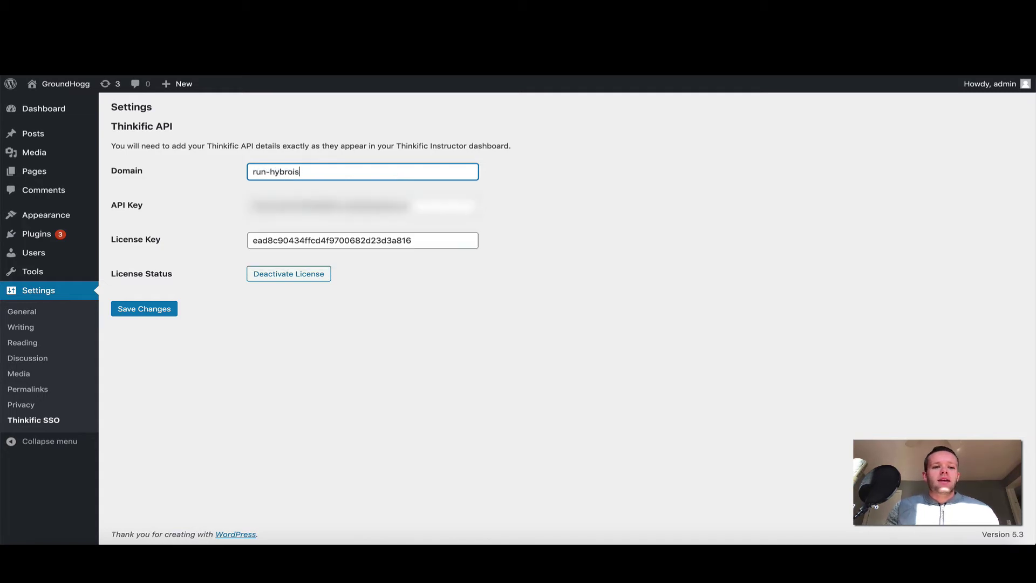
key("BackSpace")
type("is.thikn")
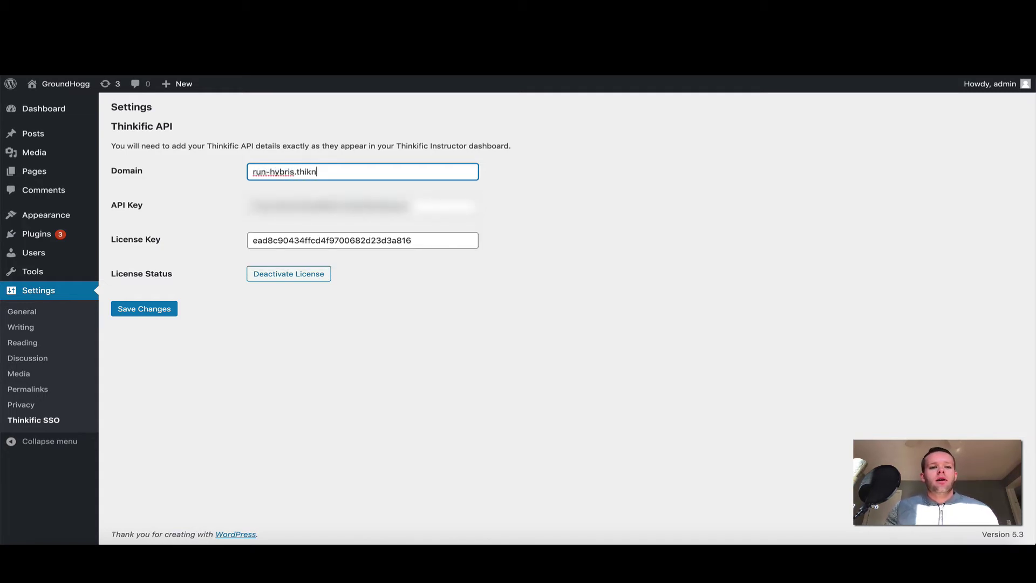
type("if")
key("BackSpace")
key("BackSpace")
key("BackSpace")
key("BackSpace")
type("nkifi")
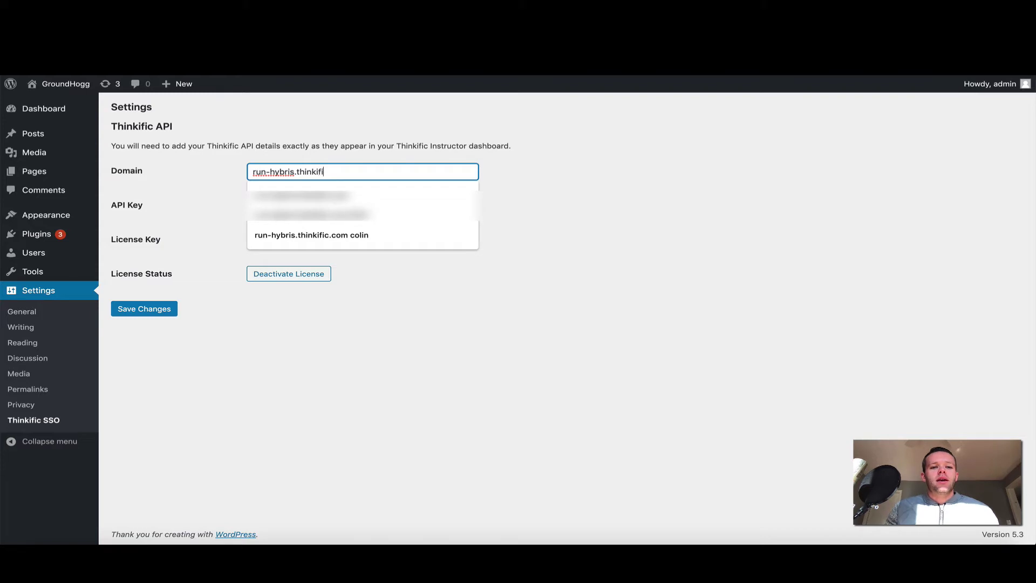
type("c.com")
left_click(778, 194)
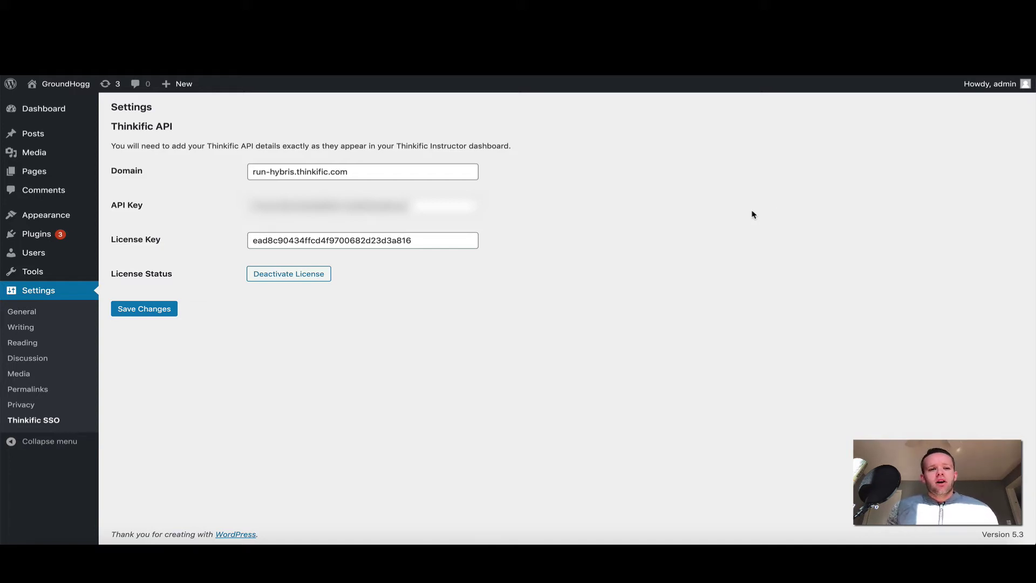
left_click(169, 311)
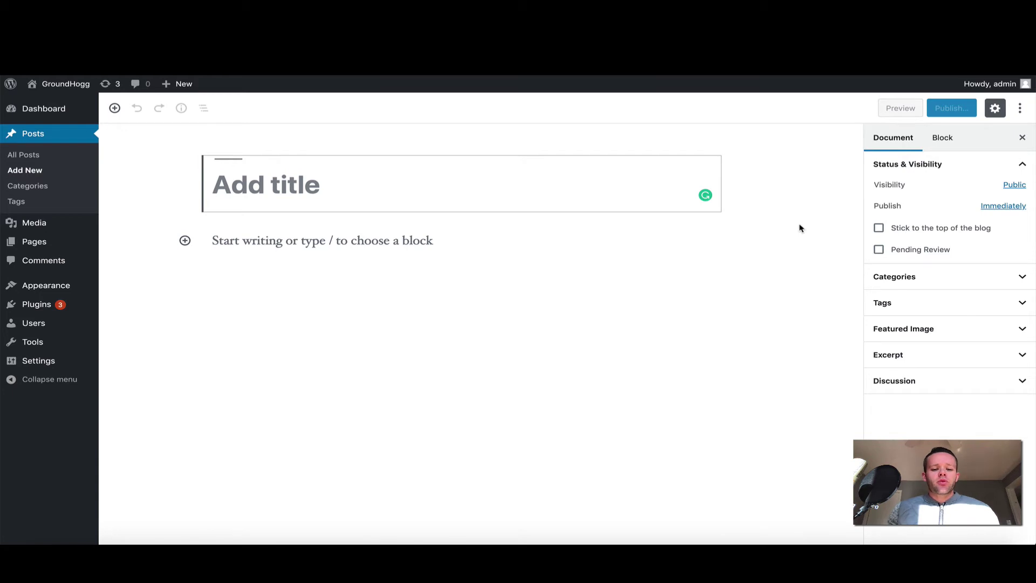
Title the new post 'Thinkific' and add a paragraph with the [thinkific_sso] shortcode
type("Thinkific")
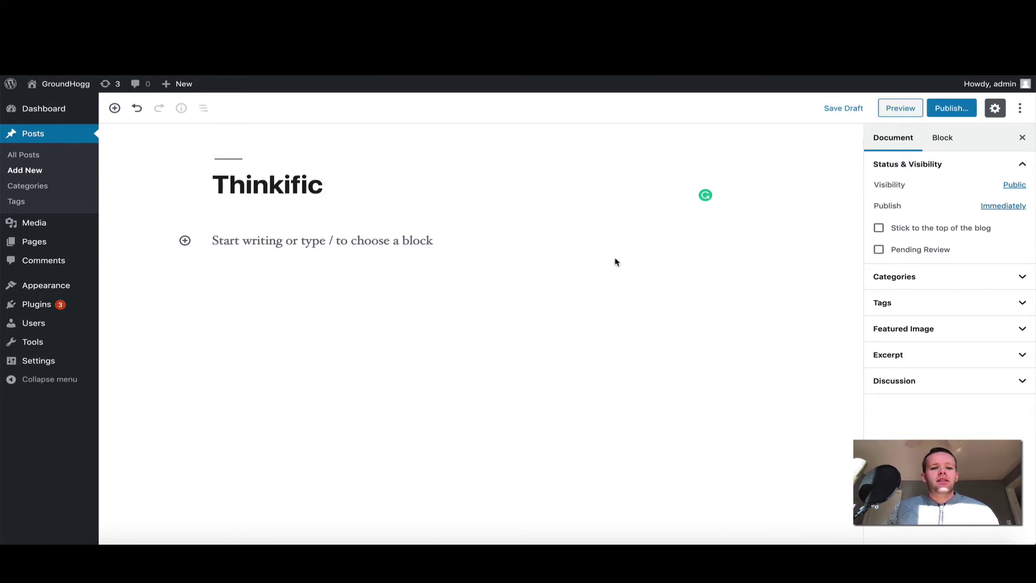
left_click(430, 244)
type("[thinkic")
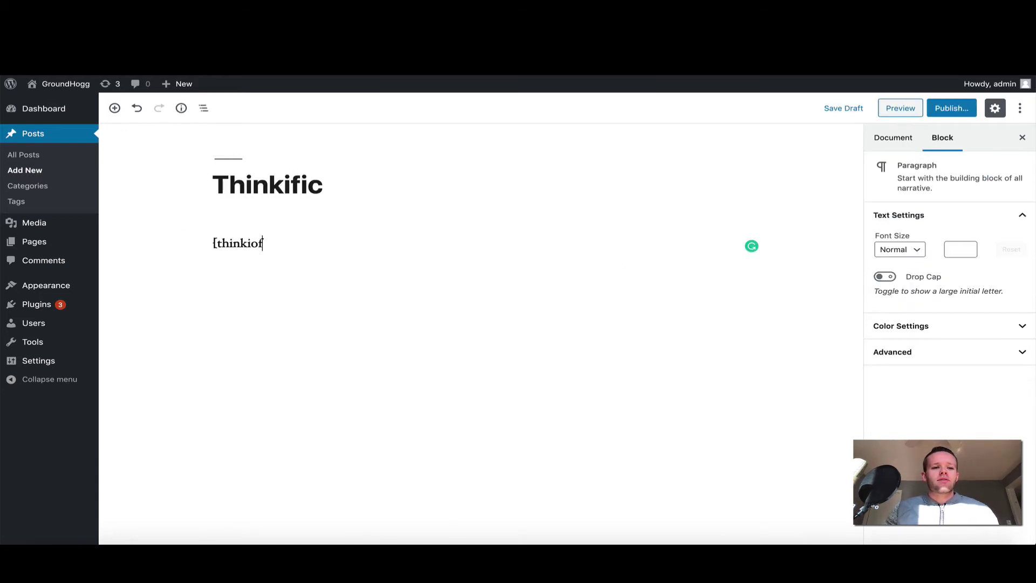
key("BackSpace")
type("fic_ssp")
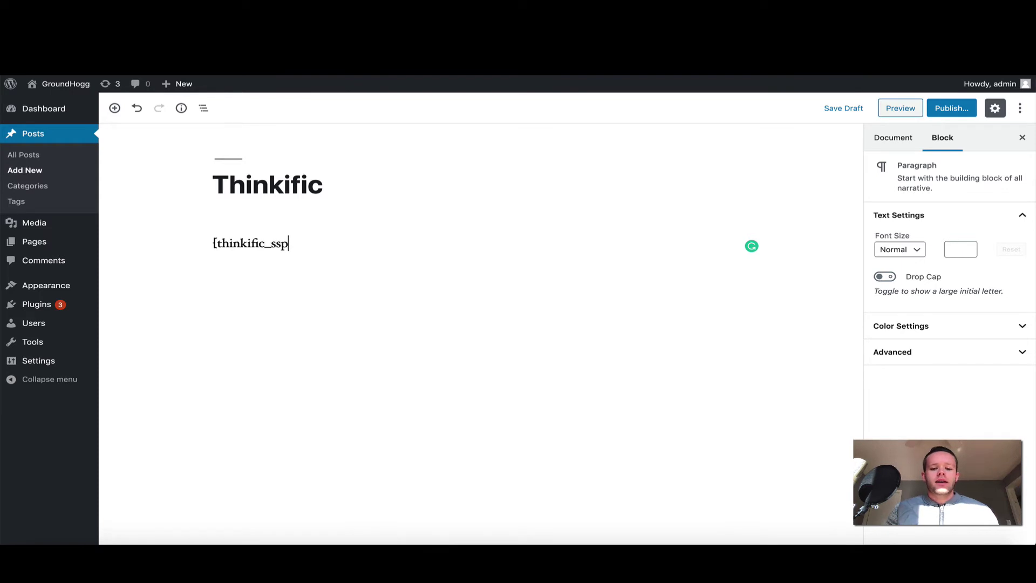
key("BackSpace")
type("o]")
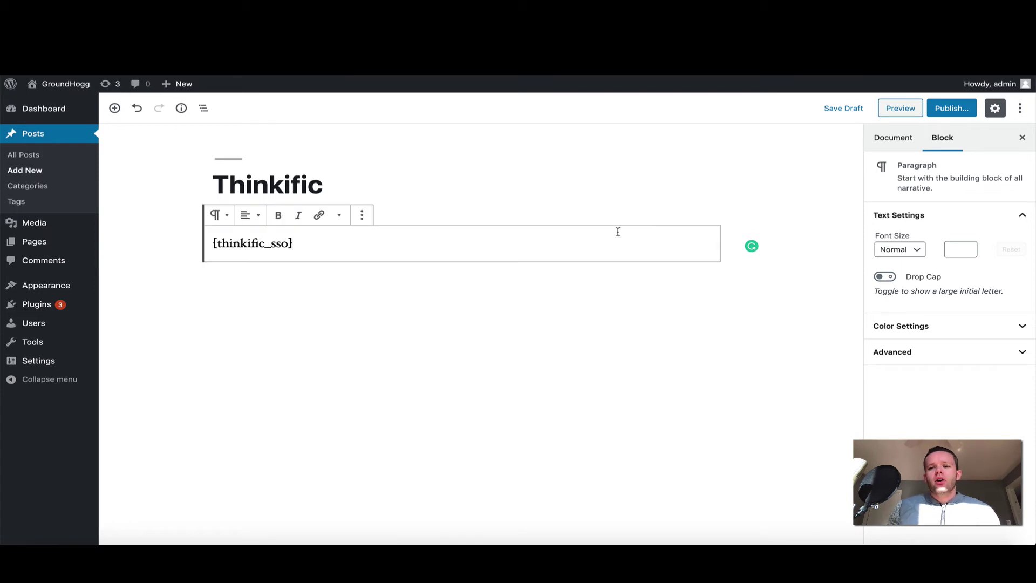
Publish the post and select its generated SSO login URL
left_click(948, 108)
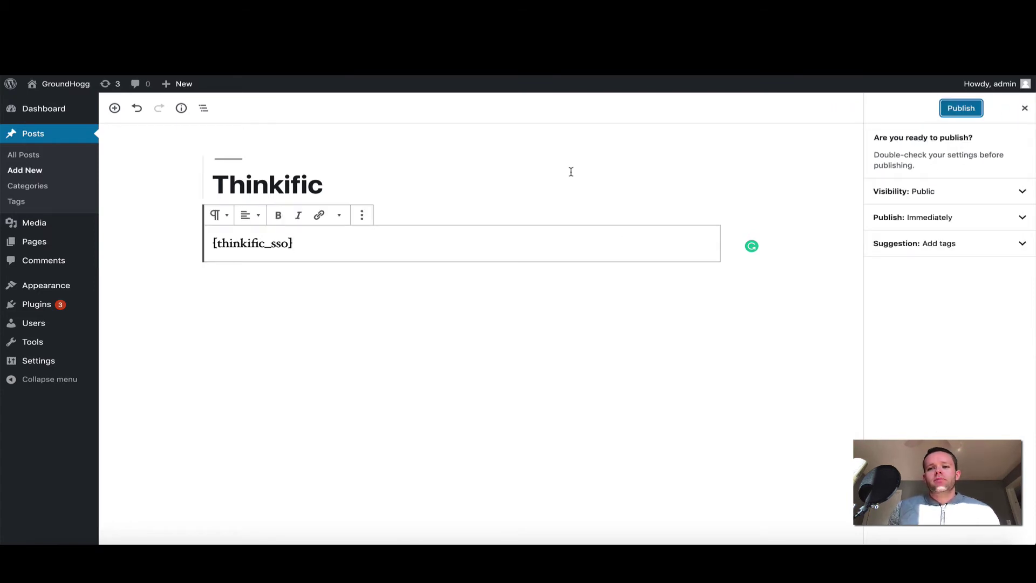
left_click(941, 105)
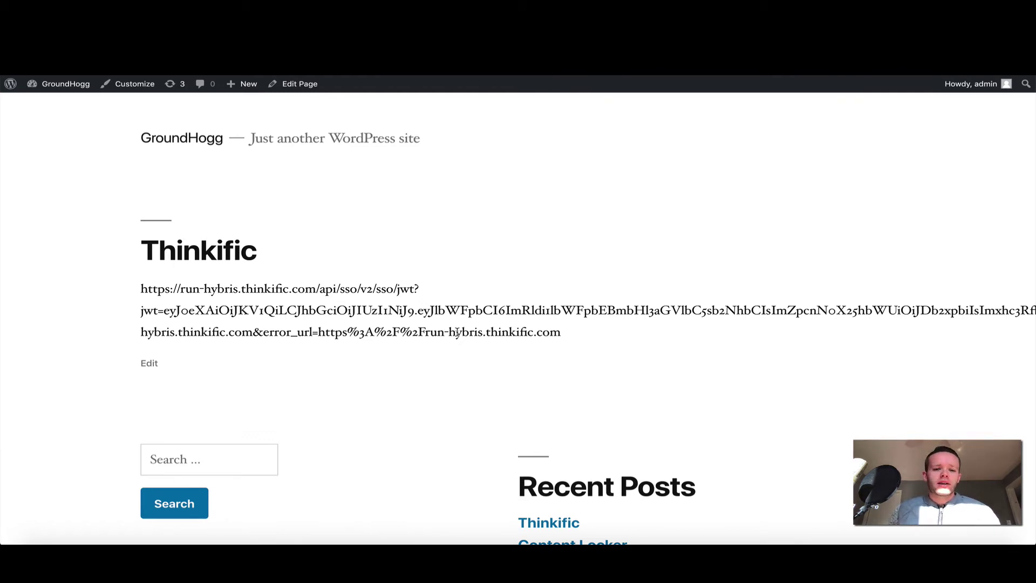
left_click_drag(563, 332, 141, 290)
Load the SSO login URL in a private window, then open the student's account dropdown
key("ctrl+shift+n")
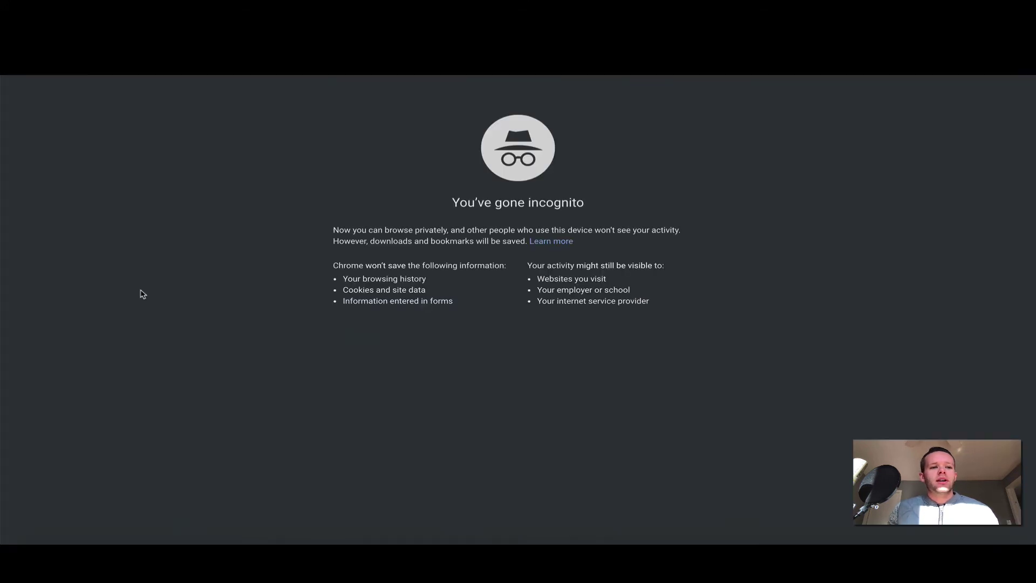
key("ctrl+v")
key("Return")
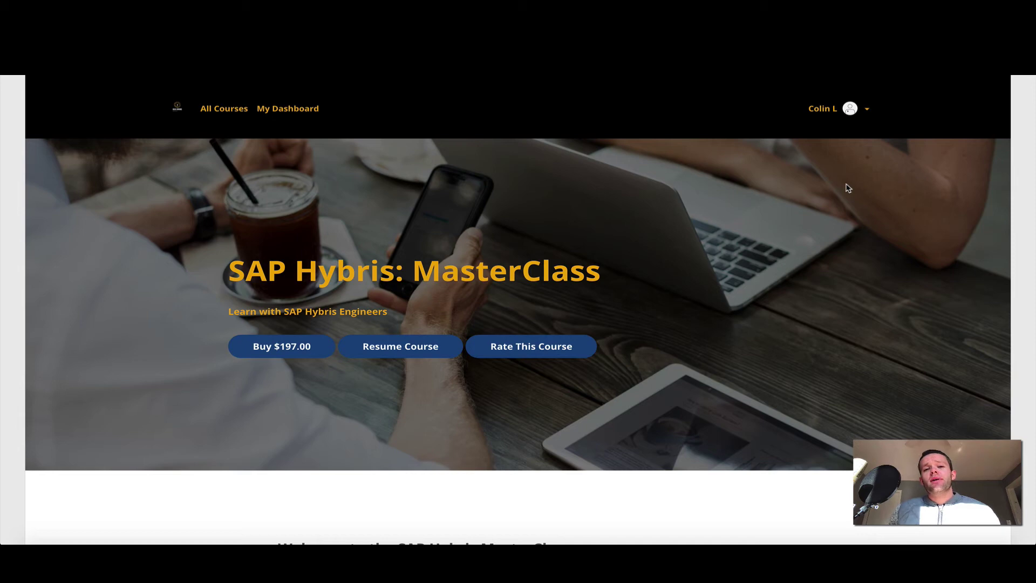
left_click(864, 113)
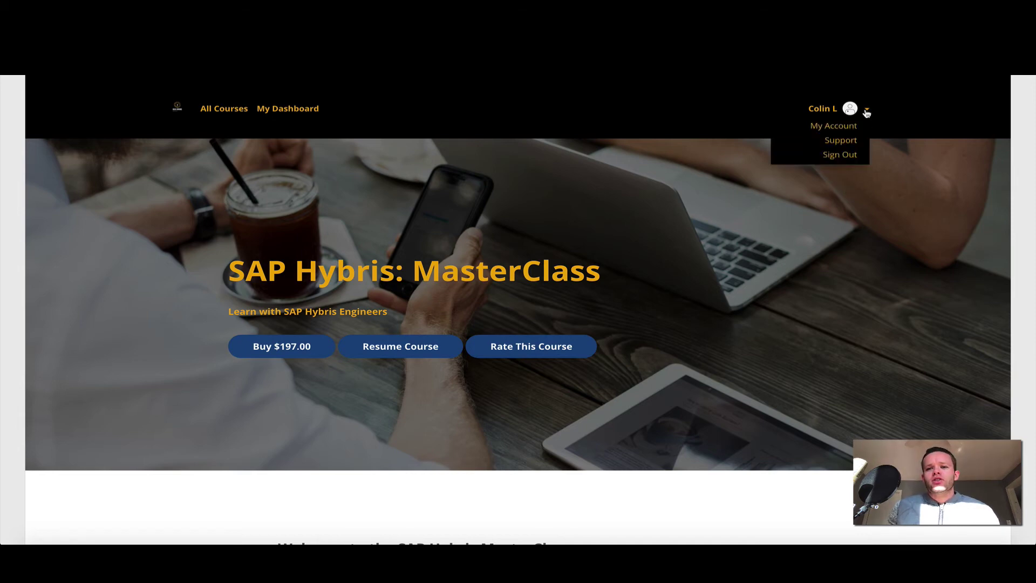
Check the signed-in account's email on My Account, then return to the WordPress post
left_click(845, 125)
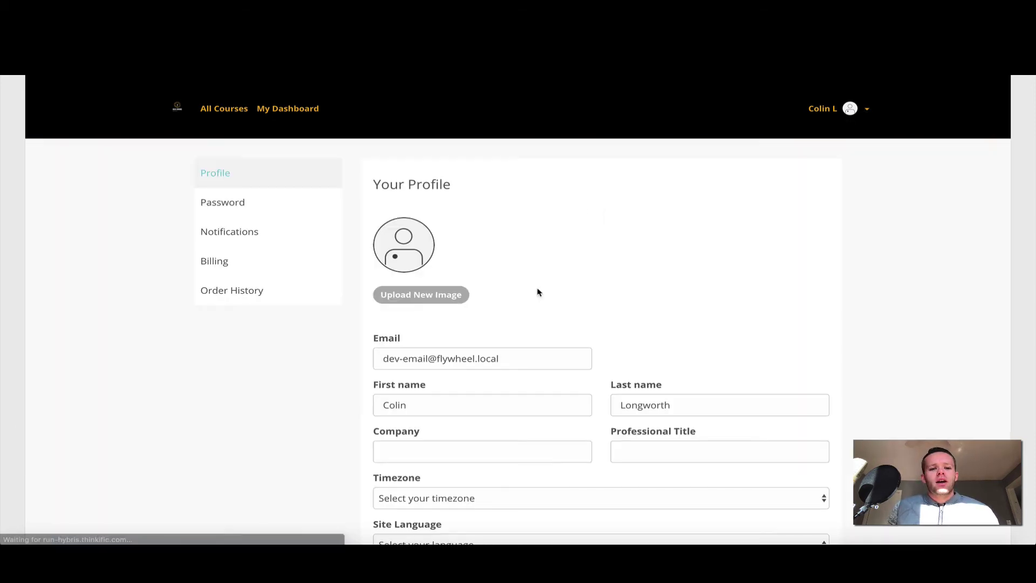
left_click_drag(507, 358, 377, 358)
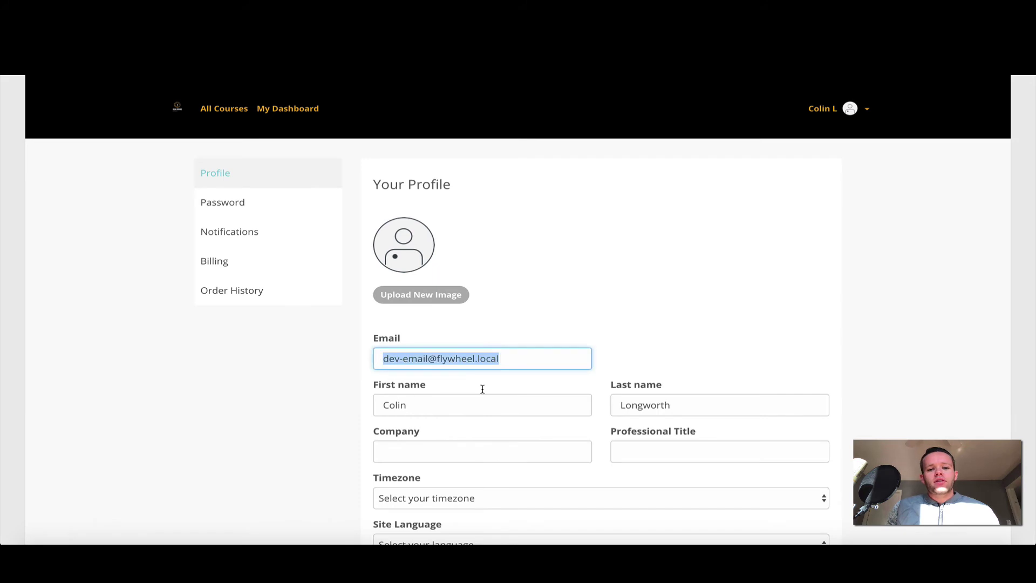
left_click(896, 361)
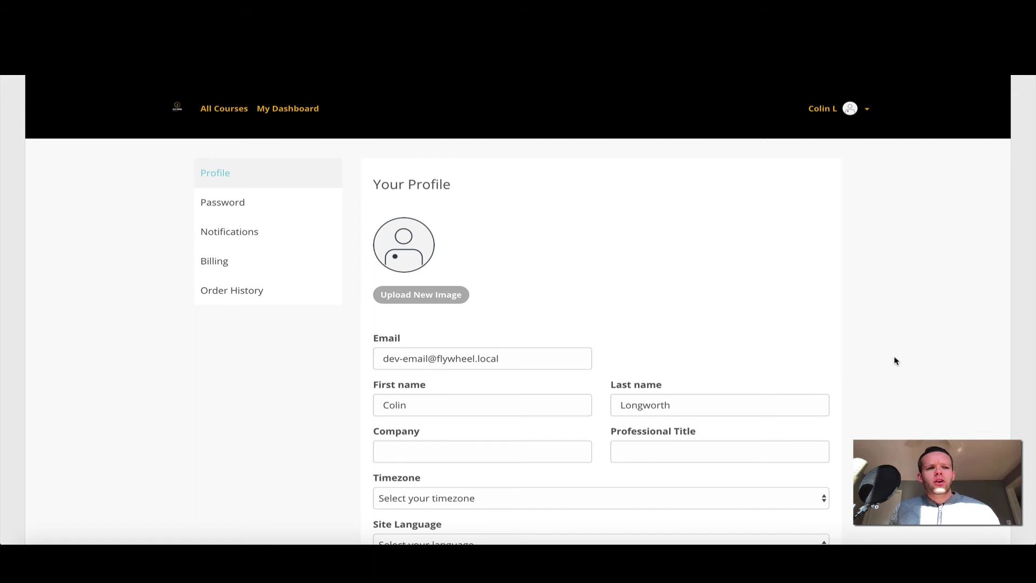
key("ctrl+Tab")
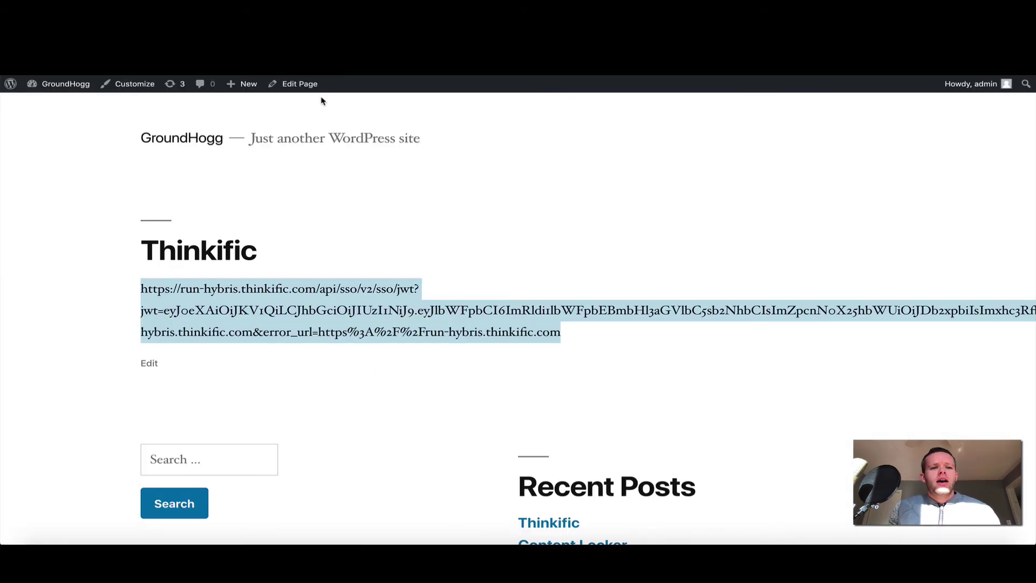
Replace the shortcode paragraph with the text 'Ready to login? Click here'
left_click(308, 85)
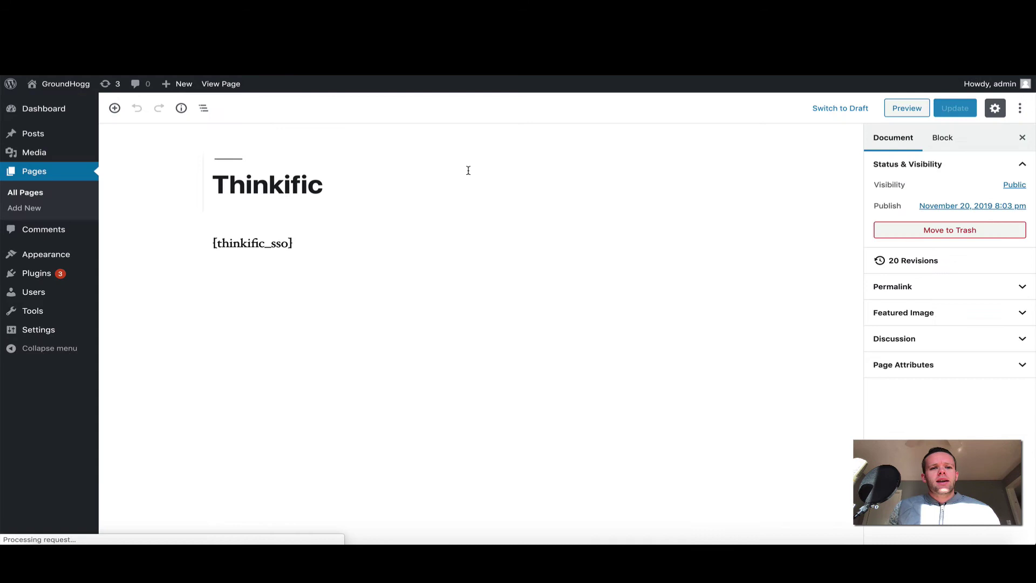
left_click(335, 243)
key("ctrl+a")
key("BackSpace")
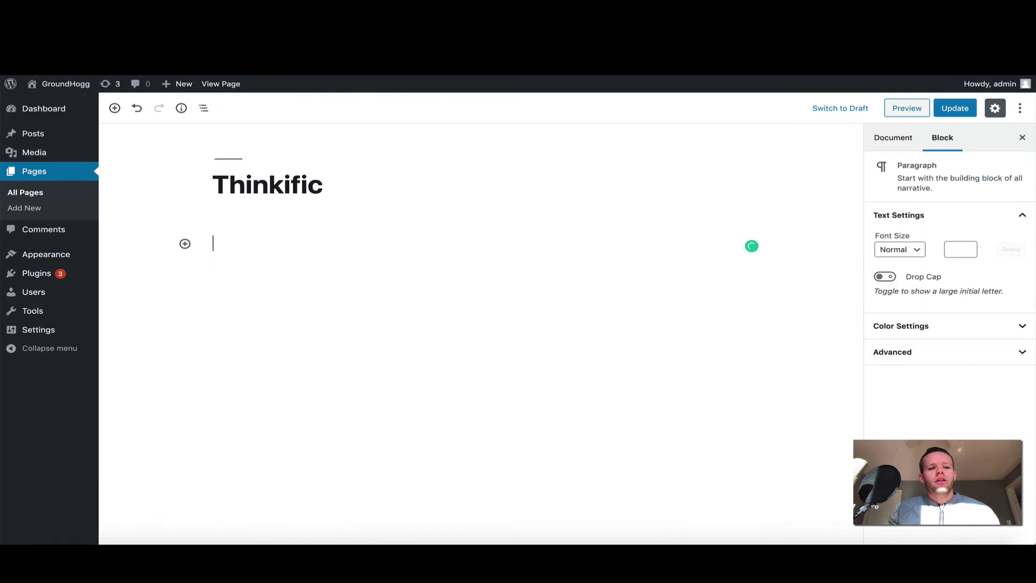
type("Ready to ")
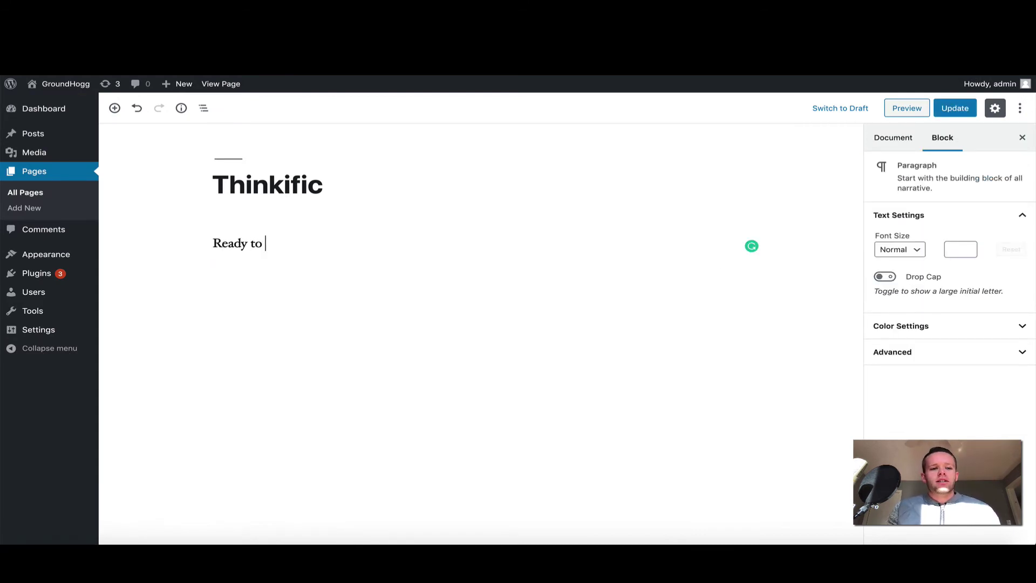
type("login? Click here")
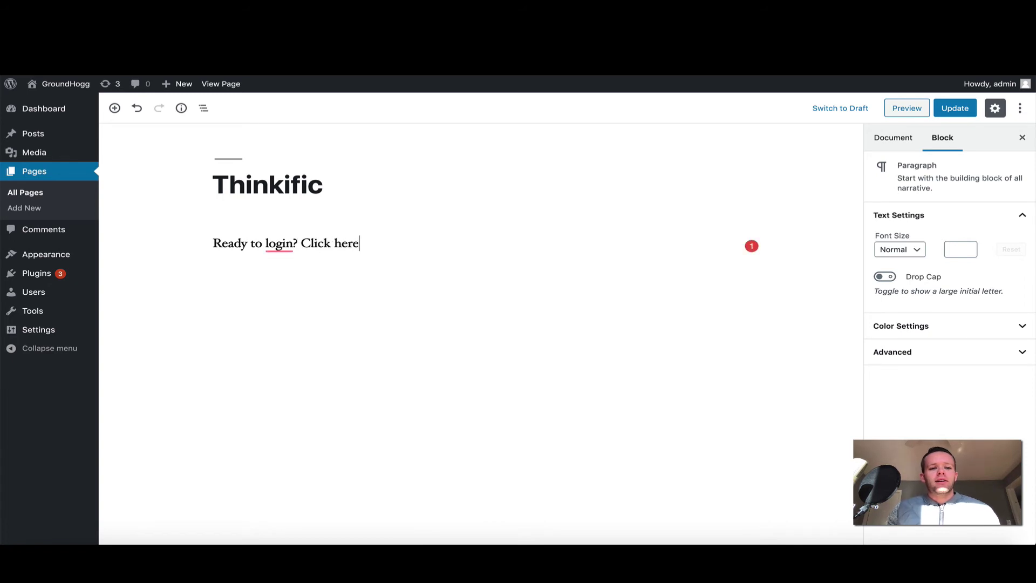
Link 'Click here' to [thinkific_sso prefix=false], opening in a new tab, and update the page
left_click_drag(359, 243, 302, 243)
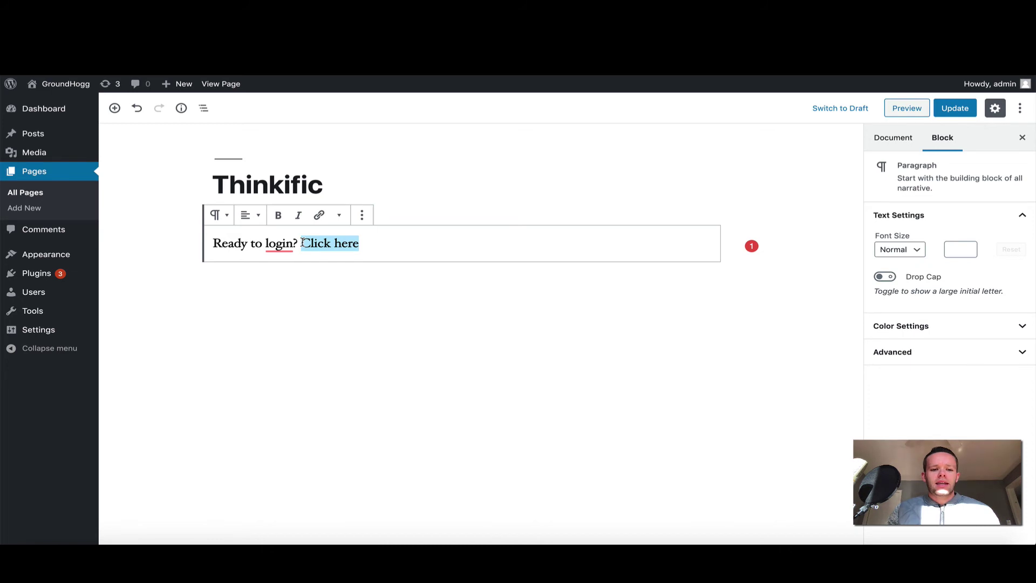
left_click_drag(362, 244, 302, 244)
key("ctrl+k")
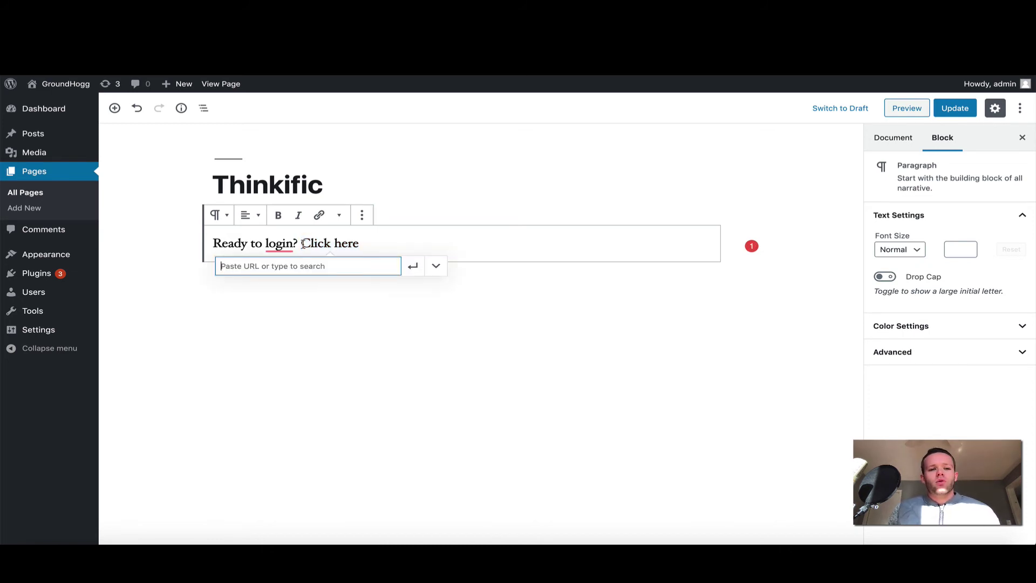
type("[thinkifi")
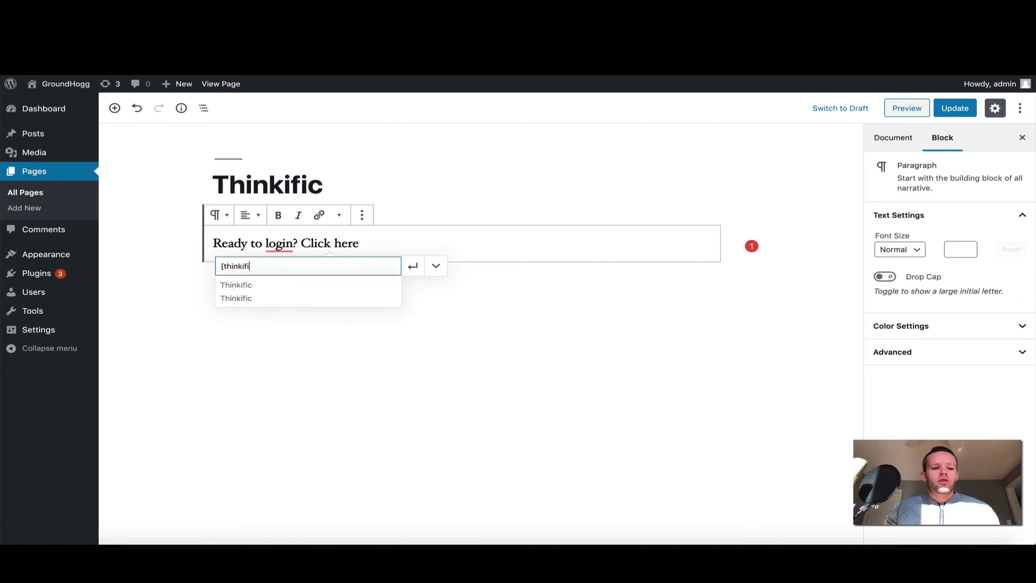
type("c_sso p")
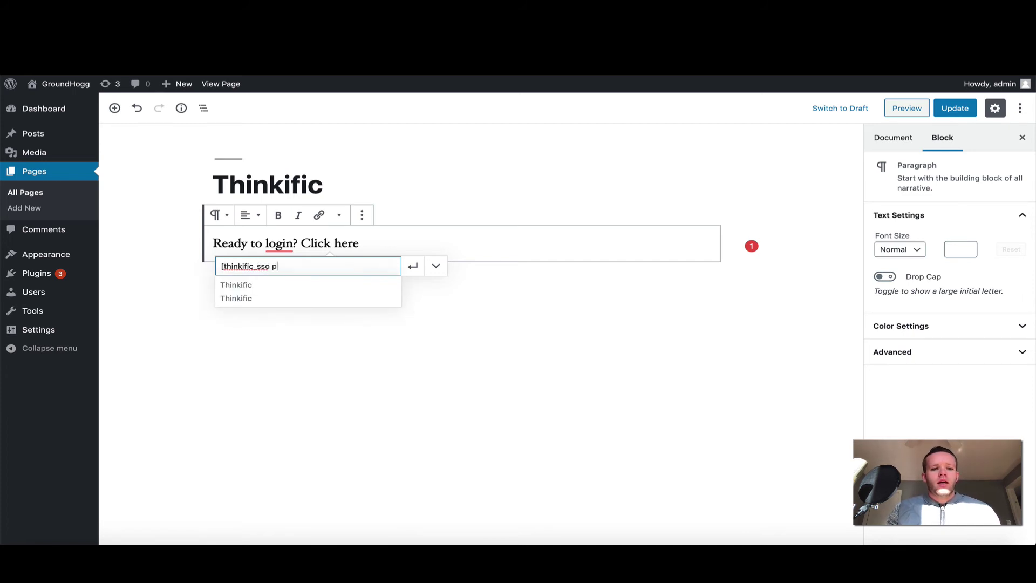
type("refix=fla")
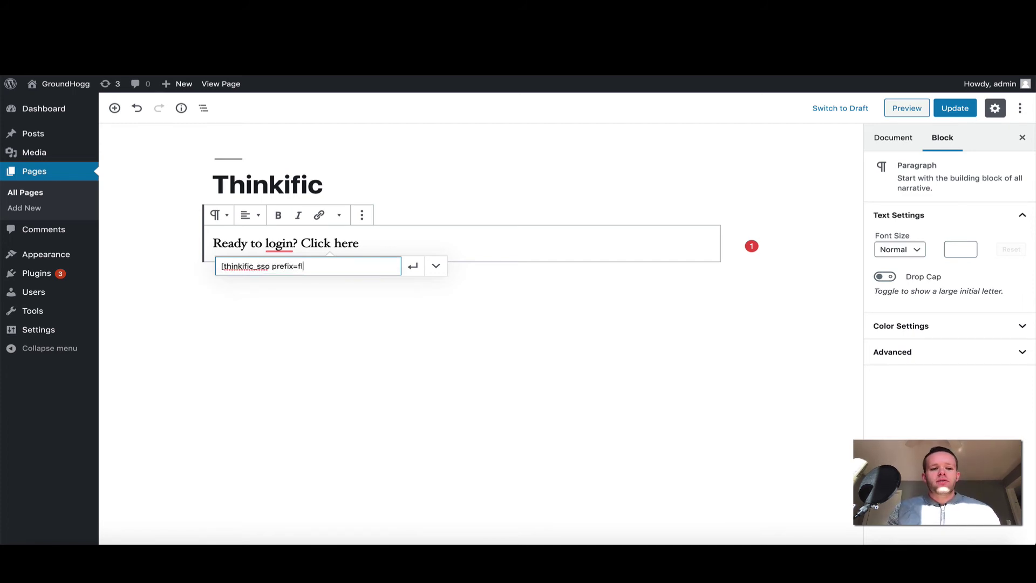
key("BackSpace")
key("BackSpace")
type("alse")
key("BackSpace")
key("BackSpace")
key("BackSpace")
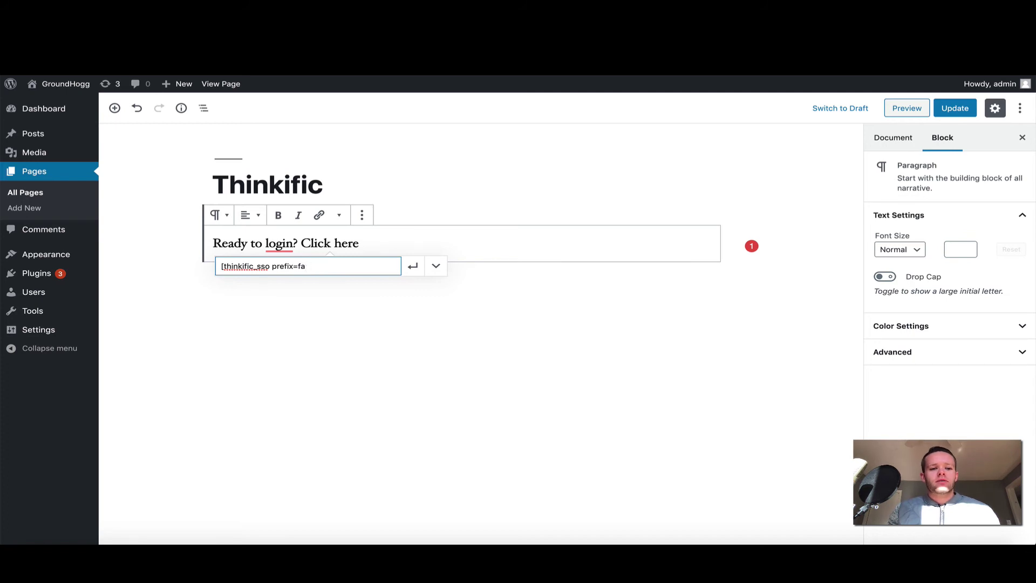
type("lse]")
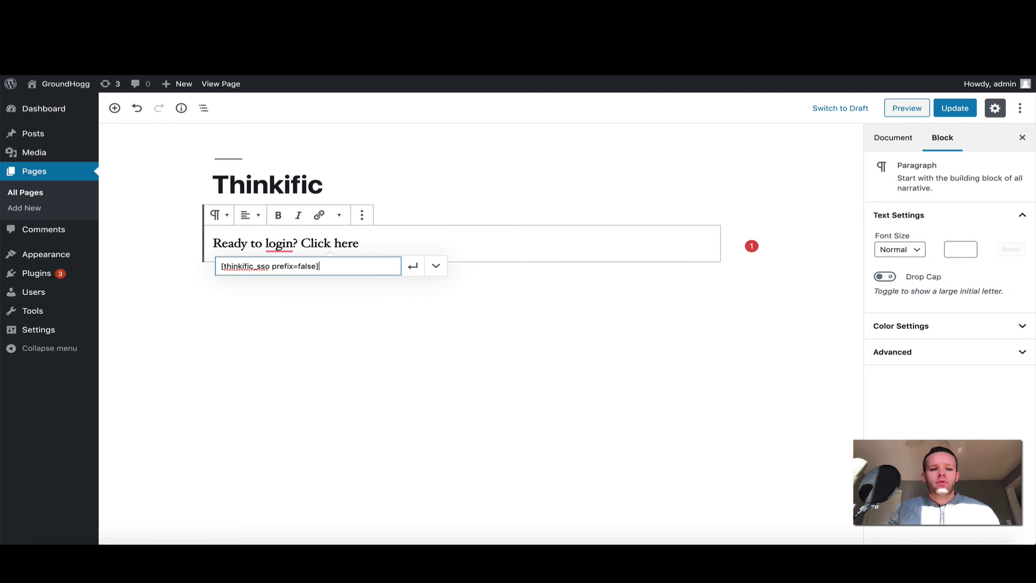
left_click(436, 268)
left_click(236, 291)
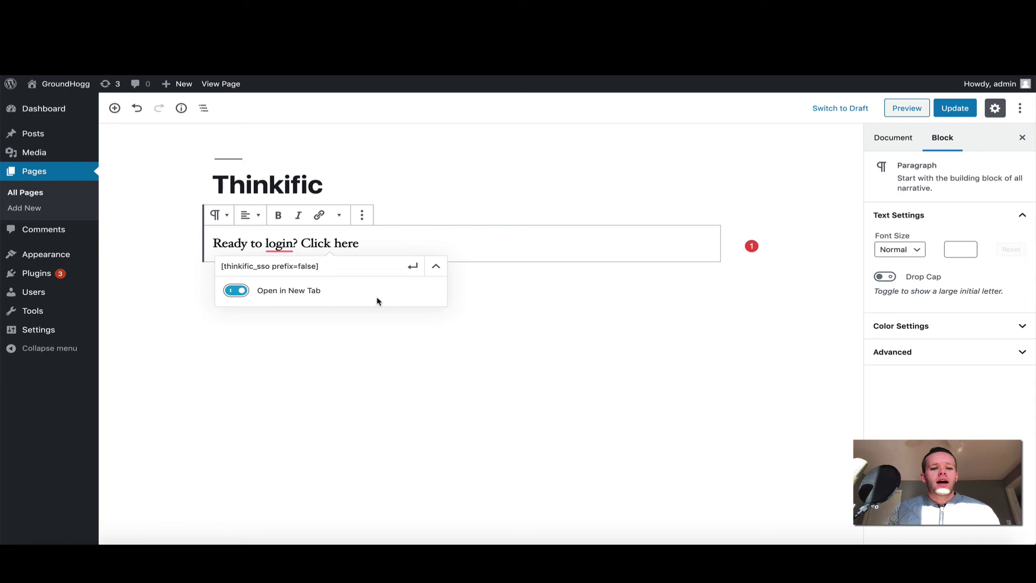
left_click(413, 267)
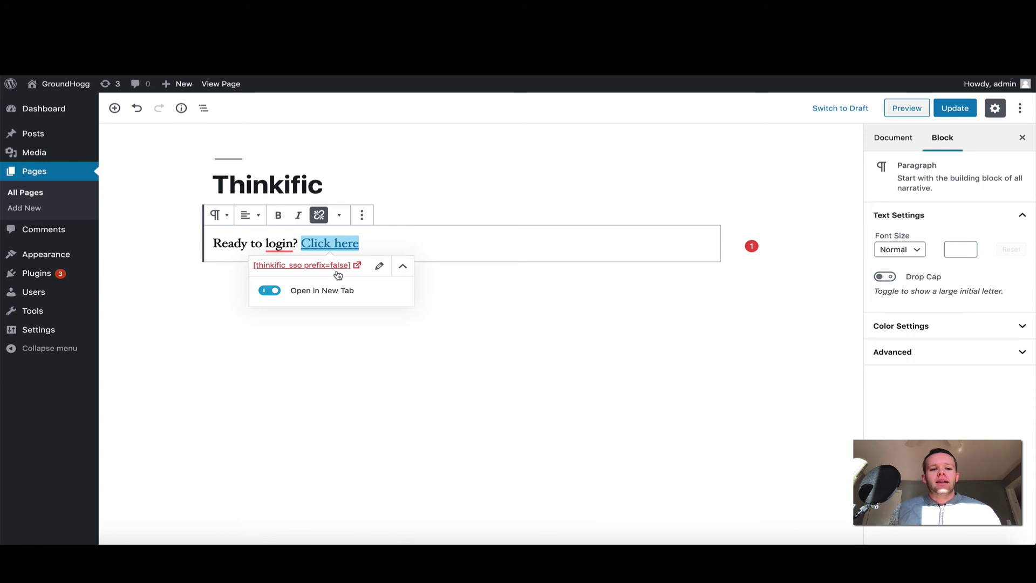
key("Right")
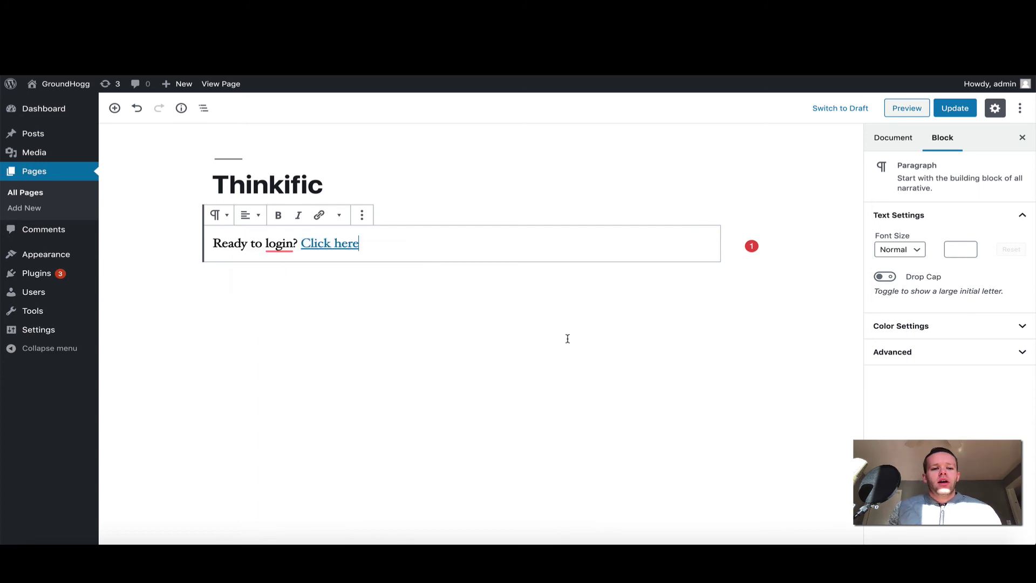
left_click(954, 111)
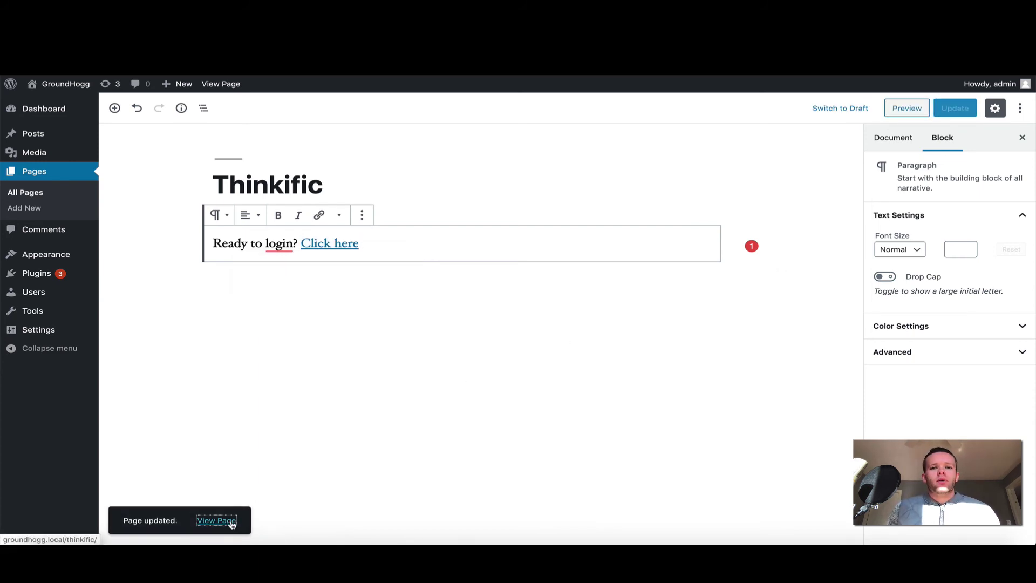
View the updated Thinkific page and bring up the context menu for its Click here link
left_click(232, 521)
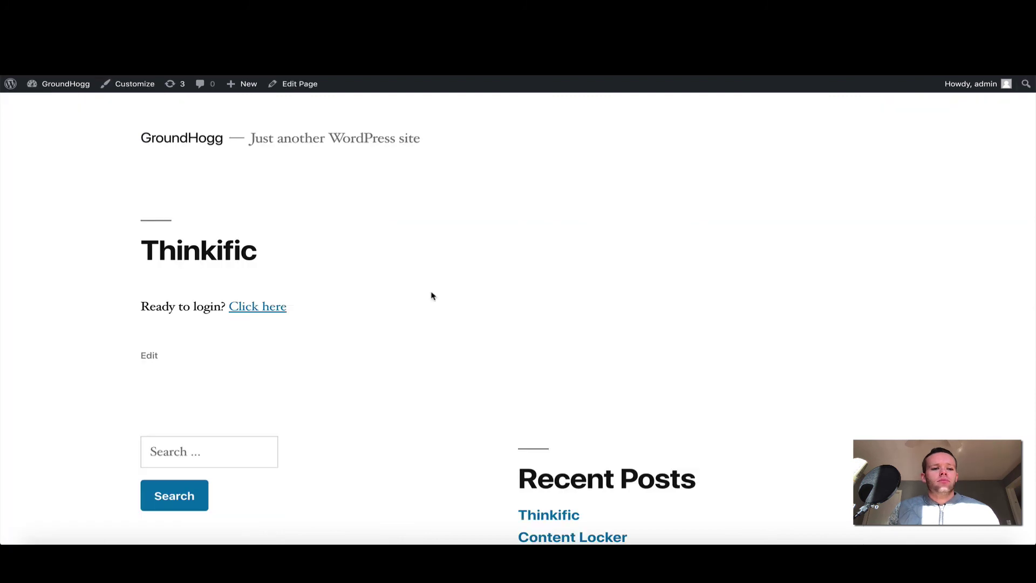
right_click(271, 311)
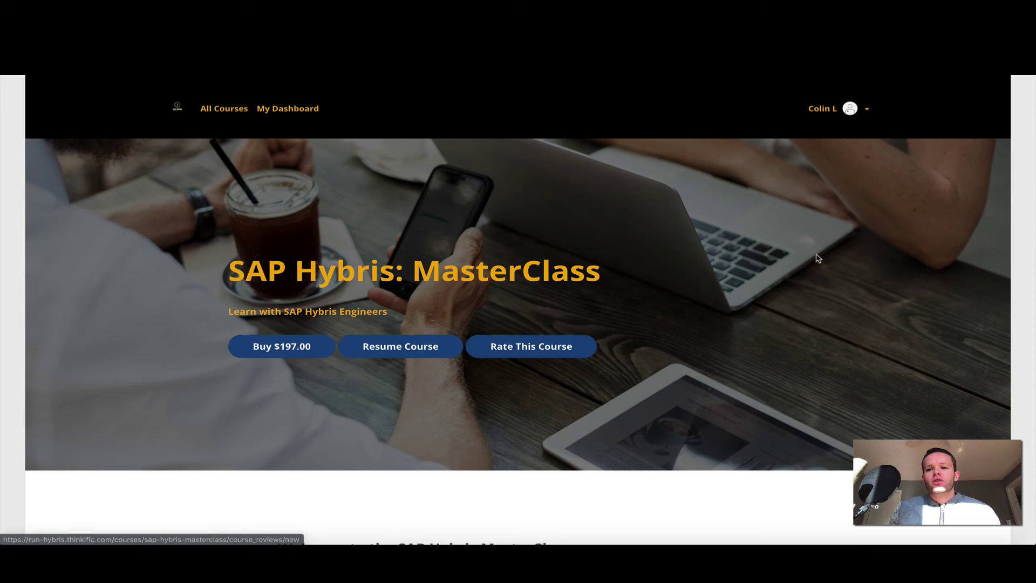
Go to My Account from the account dropdown to view the student's profile
left_click(866, 110)
left_click(845, 126)
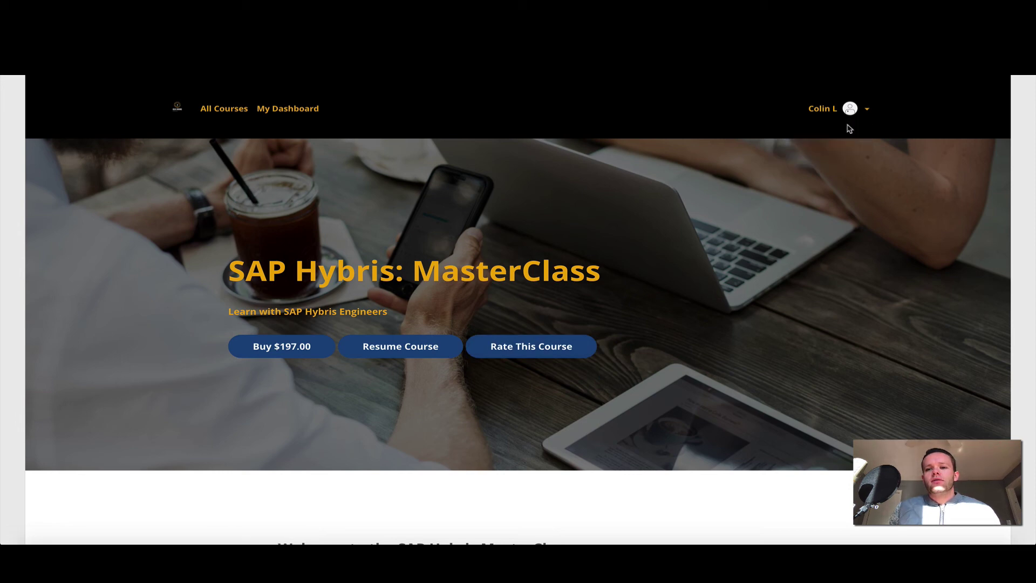